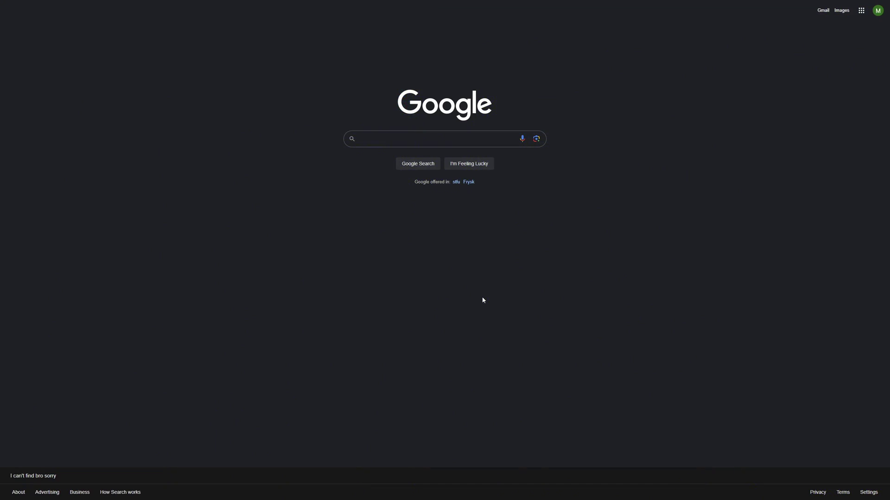
type("vidnoz.com")
Go to vidnoz.com and open its Photo Face Swap tool
key("Return")
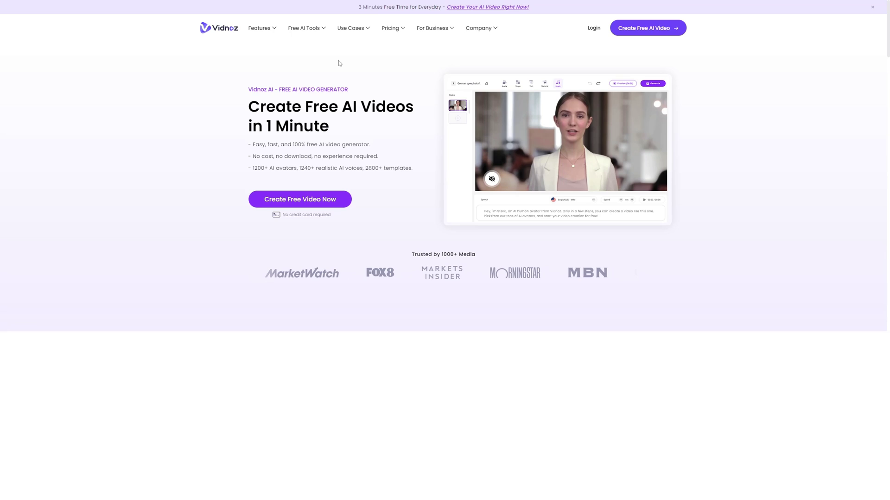
mouse_move(304, 28)
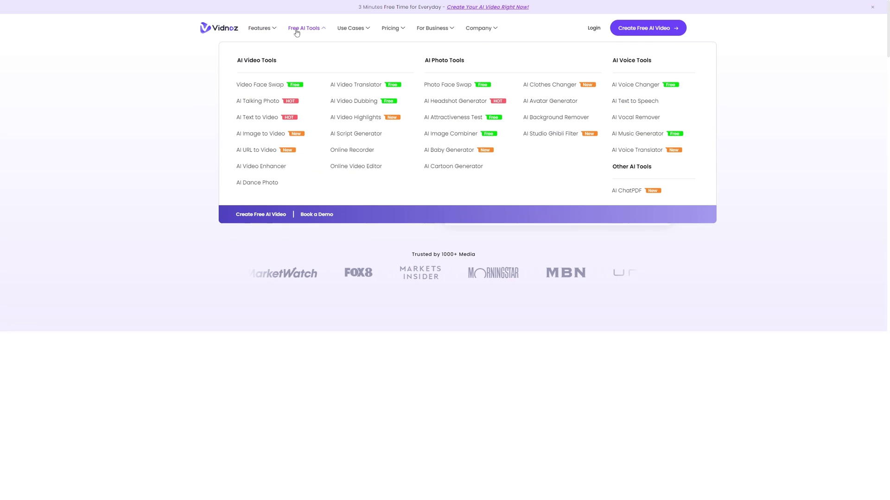
left_click(452, 84)
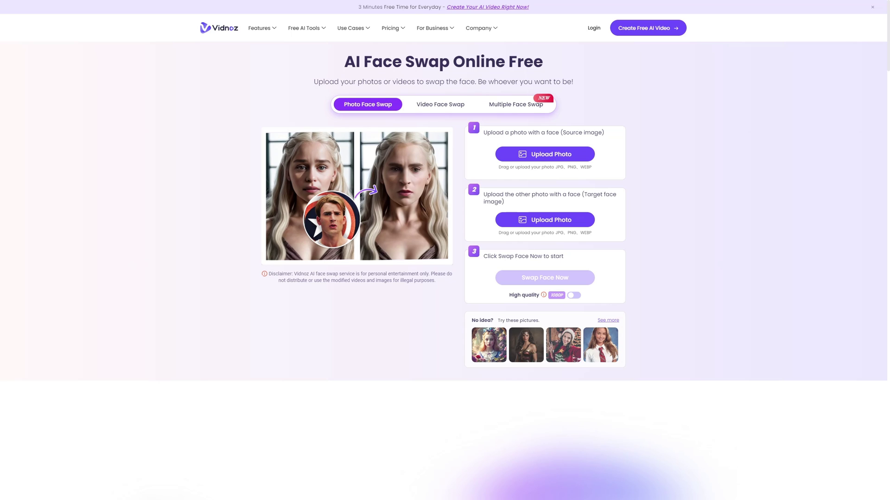
Upload the source face and the red-tie man's portrait, then generate the face swap
left_click_drag(611, 285, 535, 146)
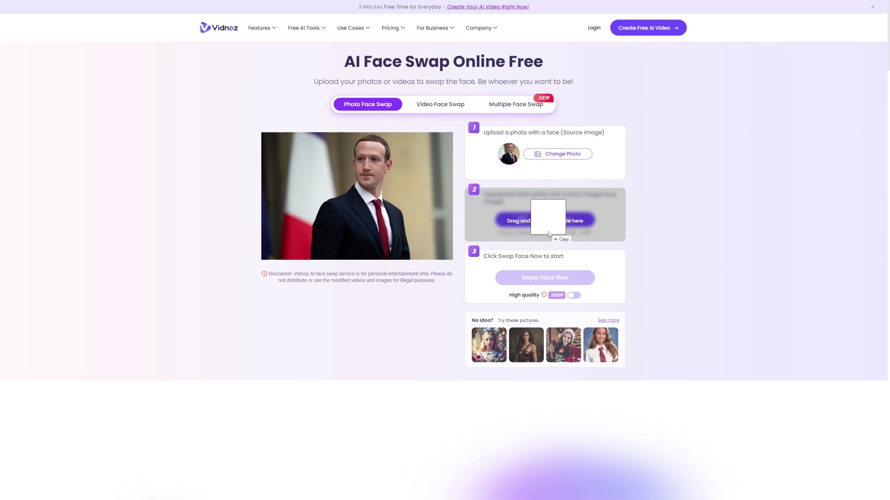
left_click_drag(397, 186, 548, 231)
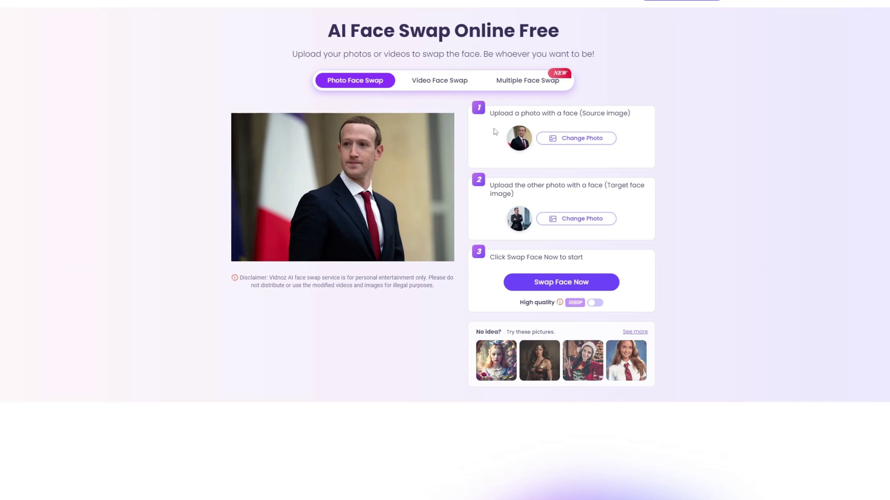
left_click(565, 289)
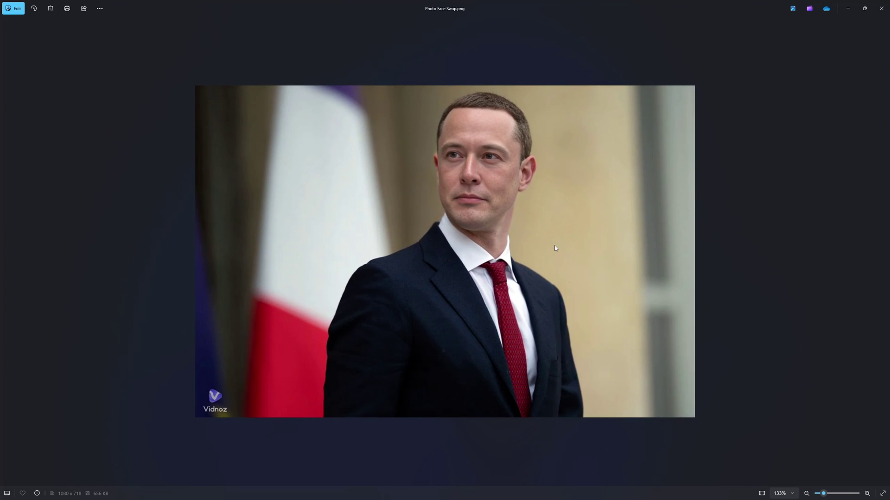
scroll(738, 288, "up", 1)
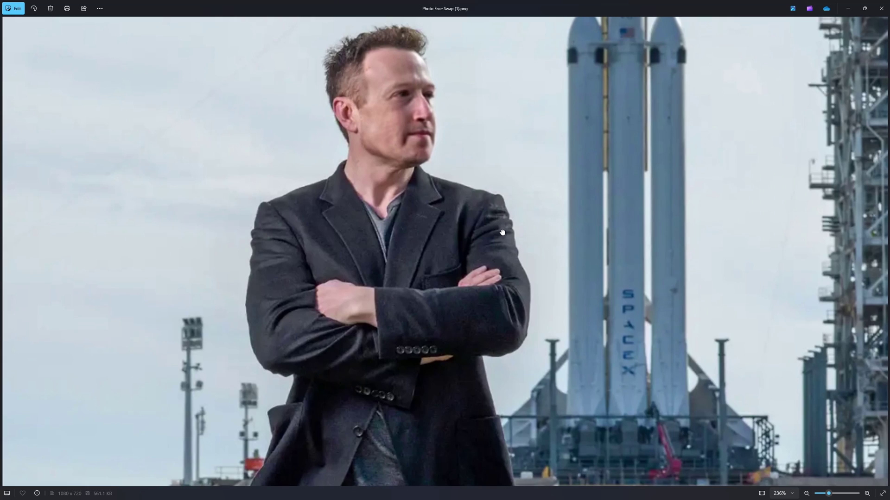
scroll(394, 131, "up", 10)
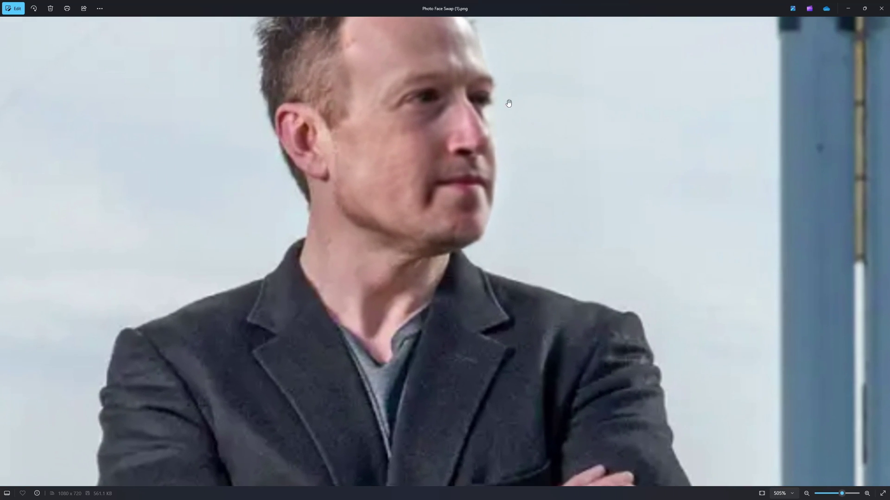
scroll(426, 150, "down", 8)
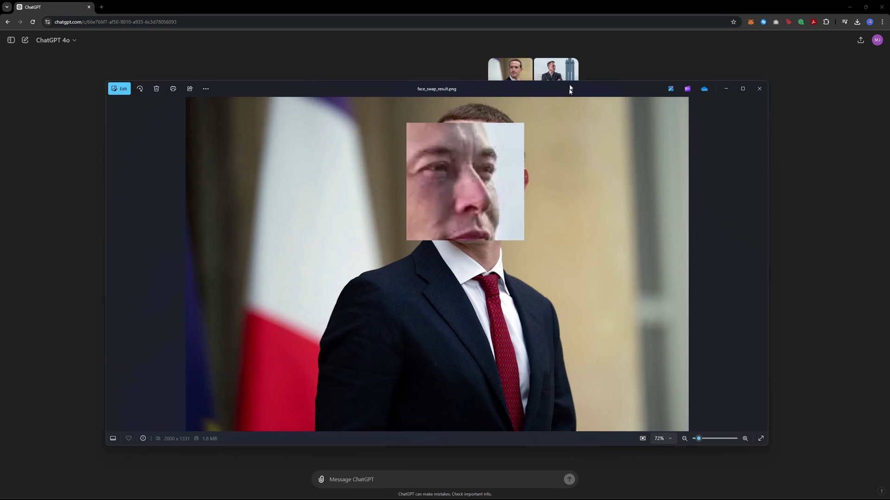
Maximize the Photos window showing ChatGPT's face_swap_result.png with its pasted square face patch
double_click(570, 88)
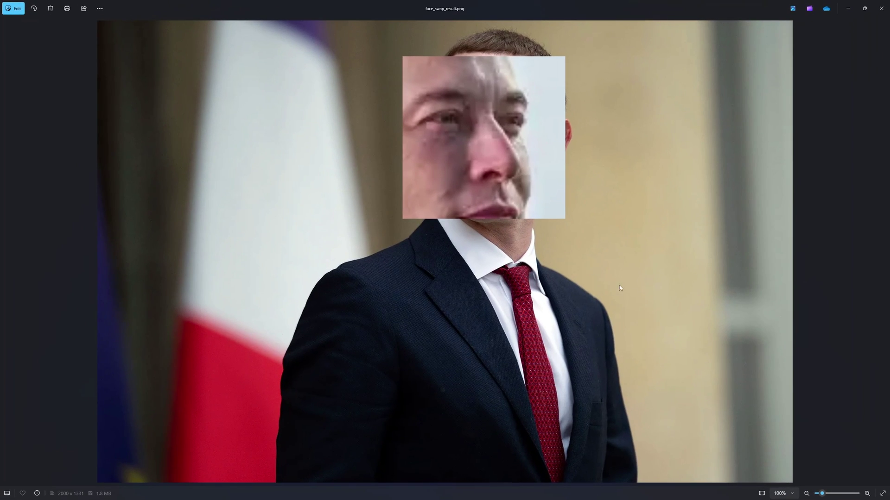